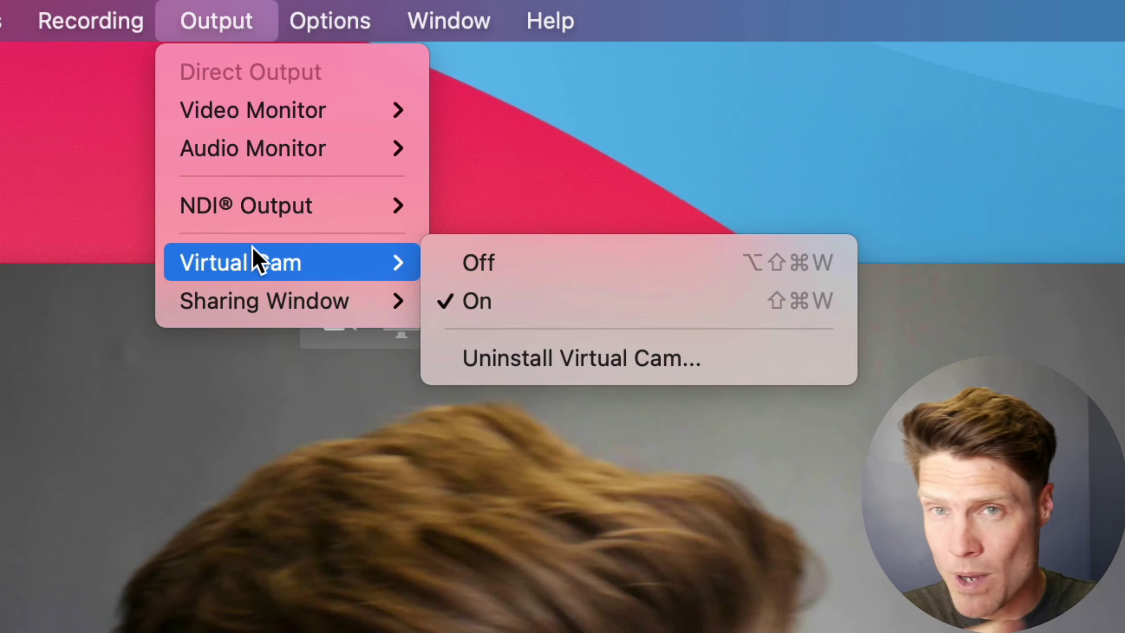
Look over the virtual camera output options in Ecamm Live and the camera choices in the Zoom meeting.
key("Escape")
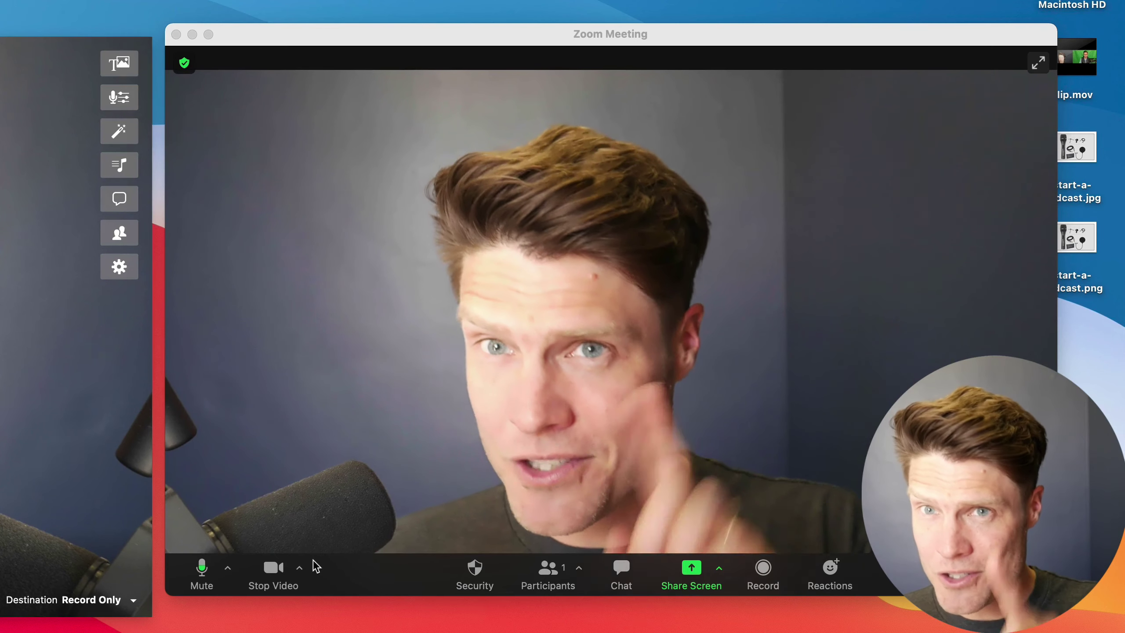
left_click(304, 571)
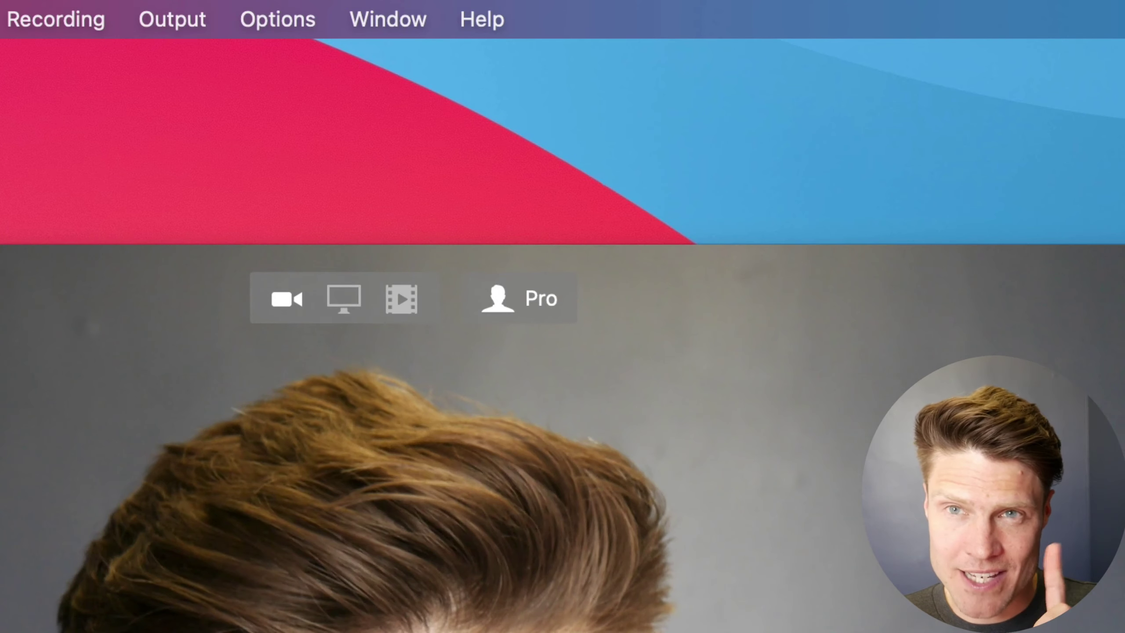
left_click(151, 9)
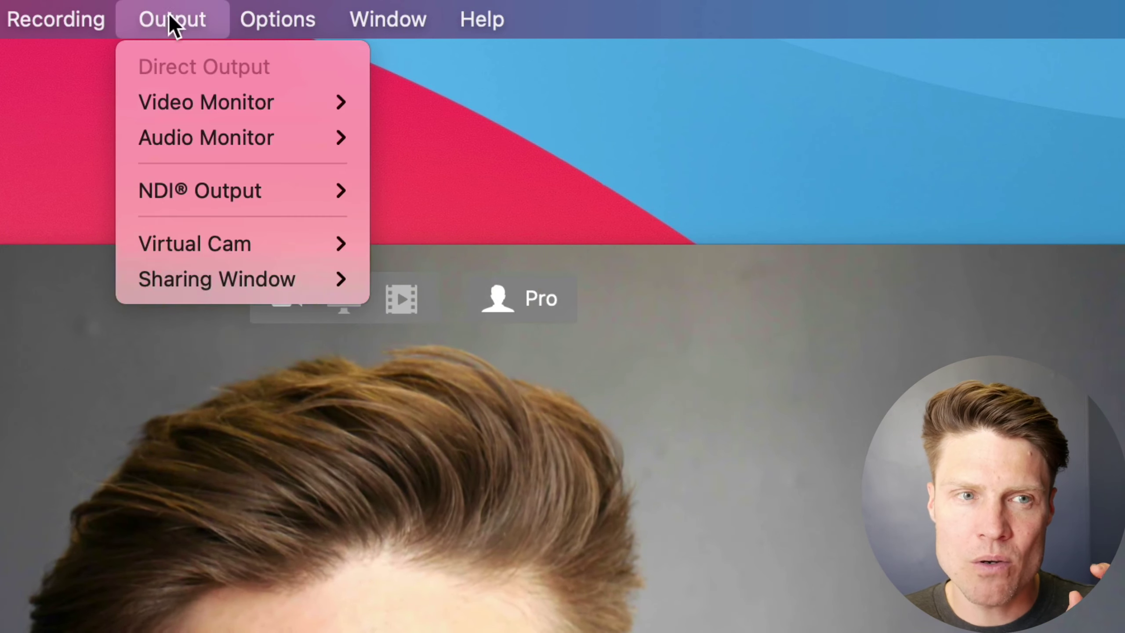
mouse_move(240, 135)
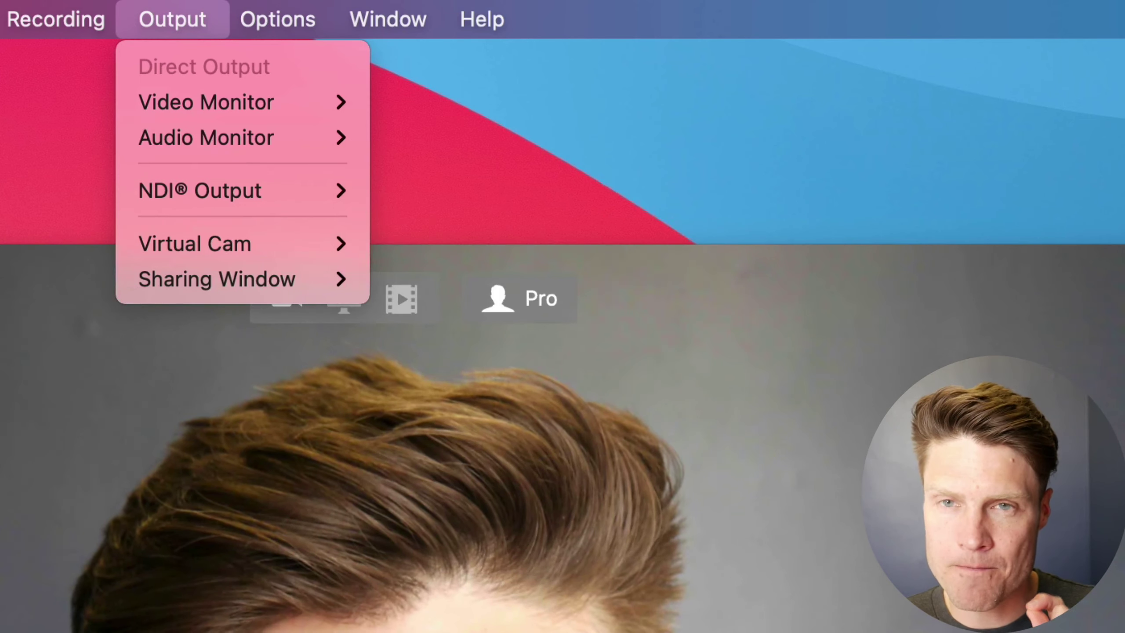
key("Escape")
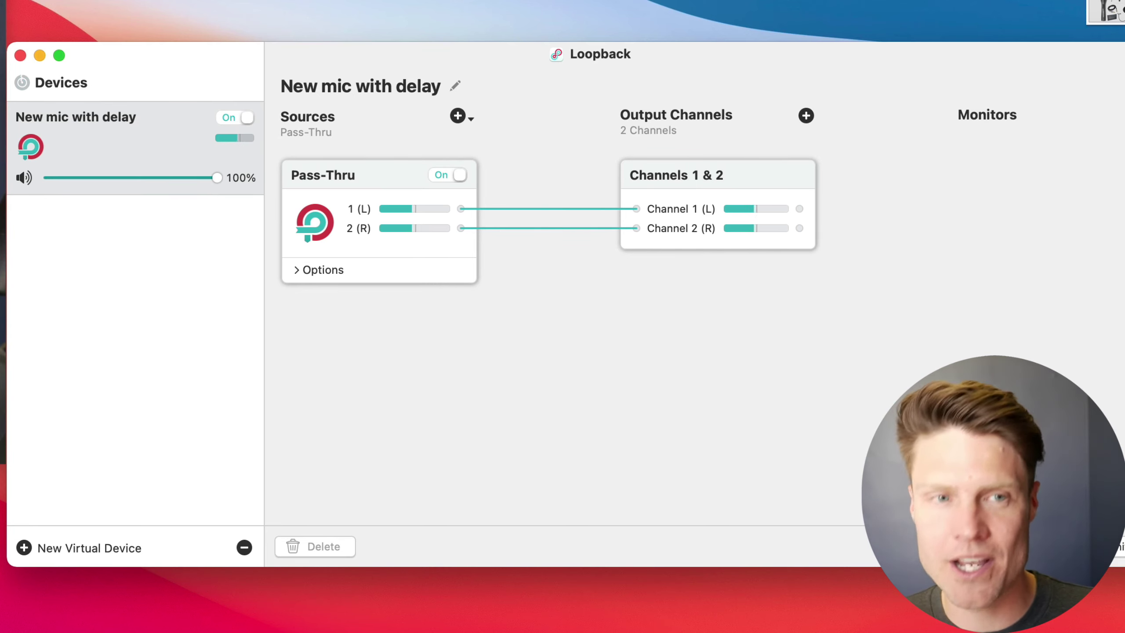
Switch to Ecamm Live to check the mic delay preference, close the preferences and minimise the Loopback window.
key("super+Tab")
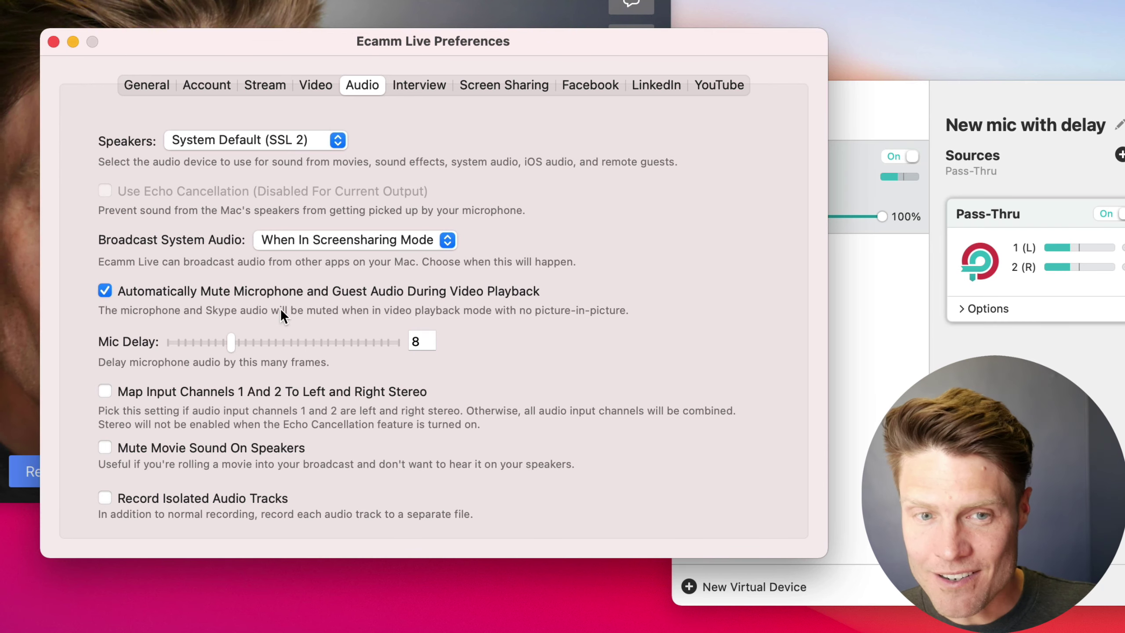
left_click(53, 42)
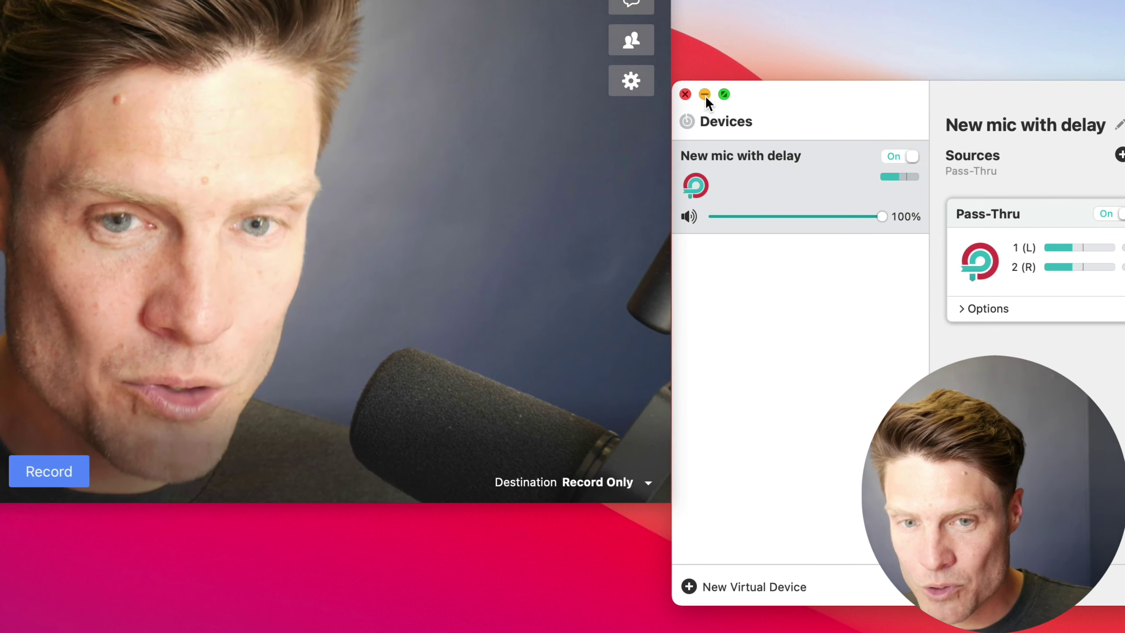
left_click(705, 95)
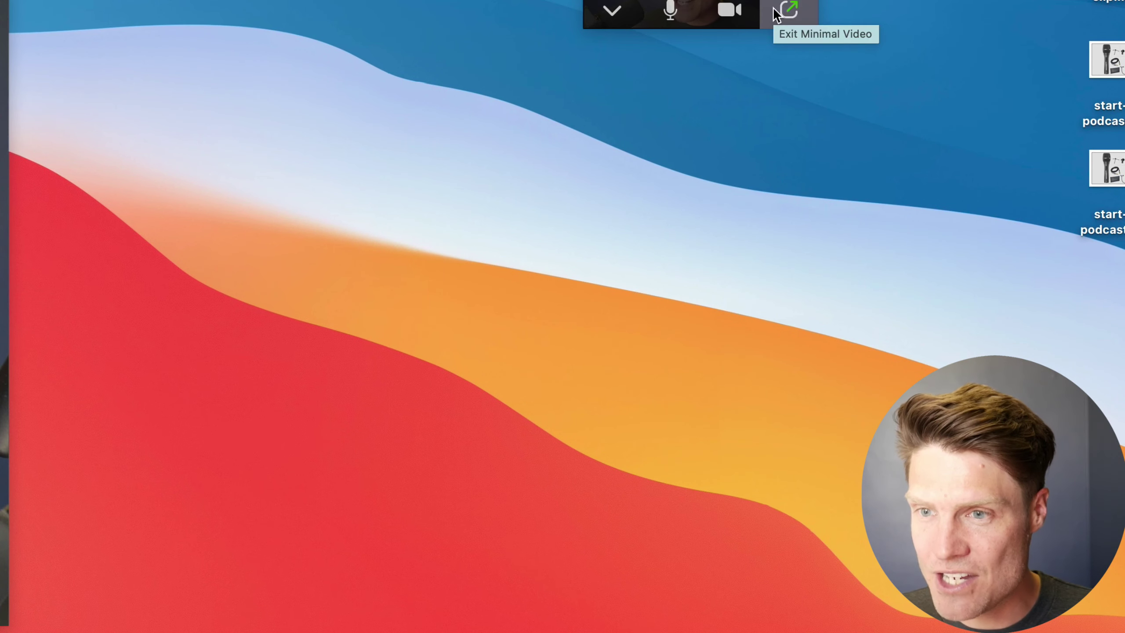
Restore the full Zoom meeting view from minimal video and check the selected microphone and speaker.
left_click(788, 12)
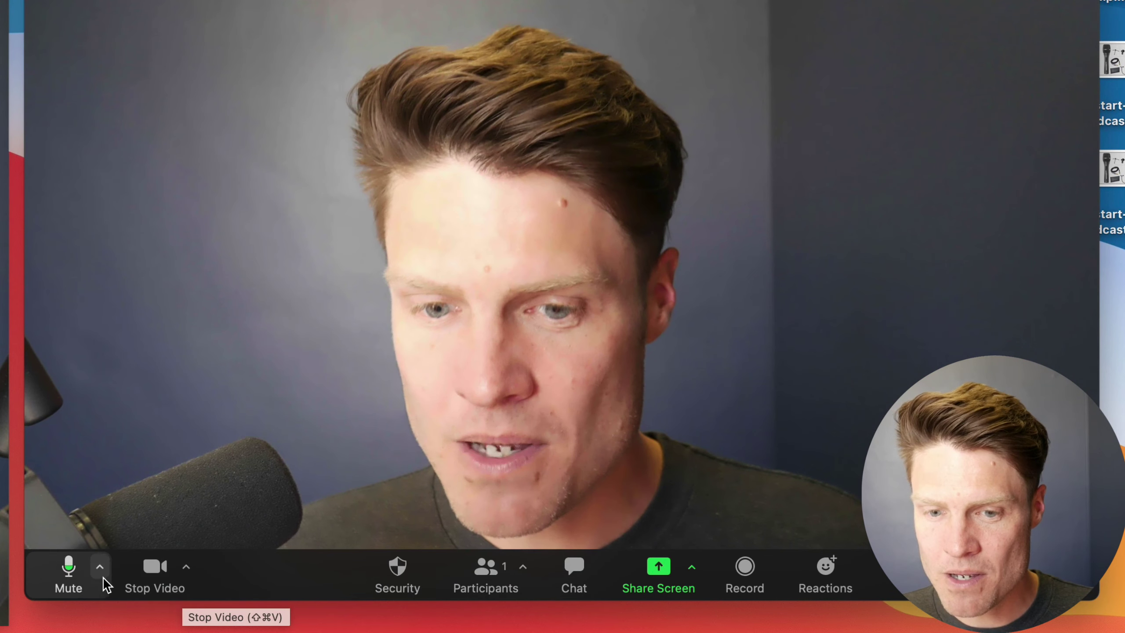
left_click(99, 567)
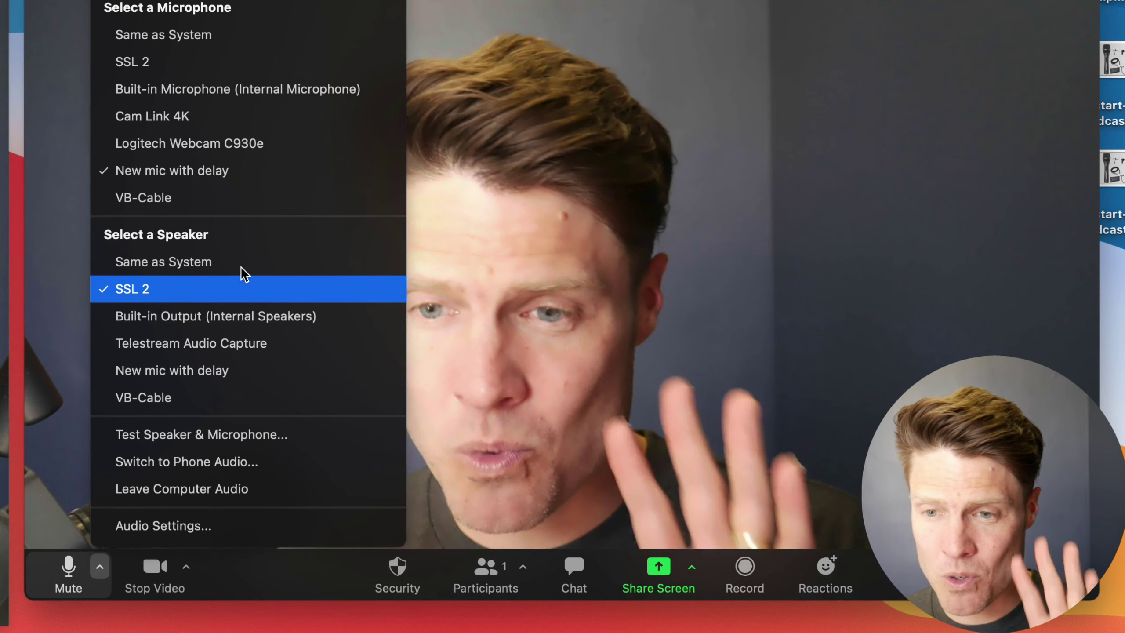
left_click(657, 254)
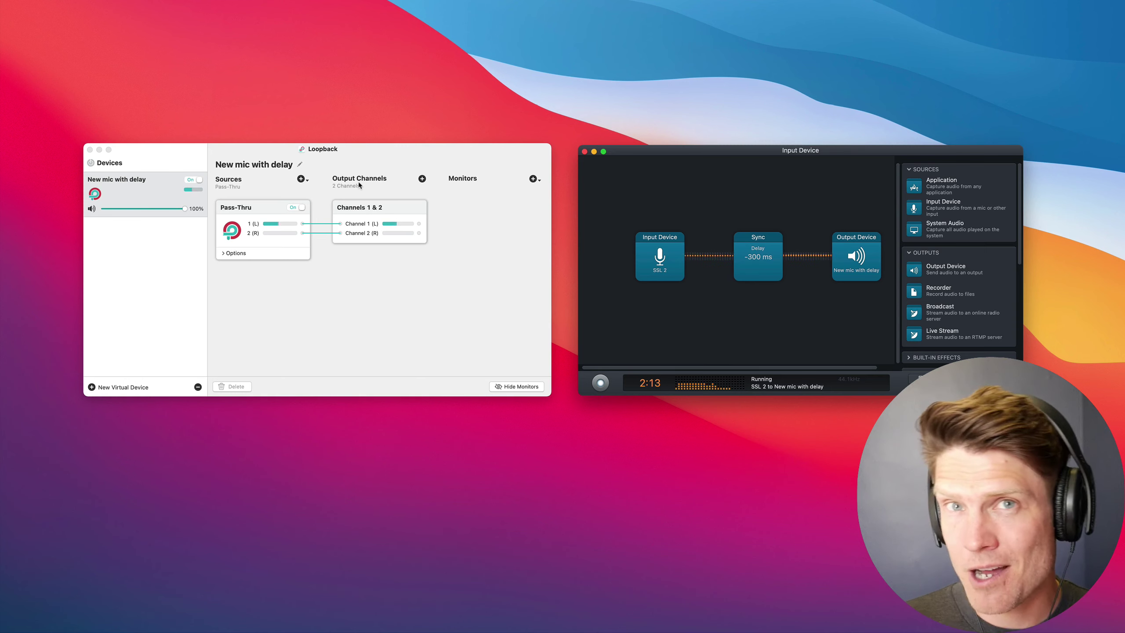
Examine the New mic with delay device in Loopback and the Sync delay routing in the Audio Hijack session.
left_click(350, 171)
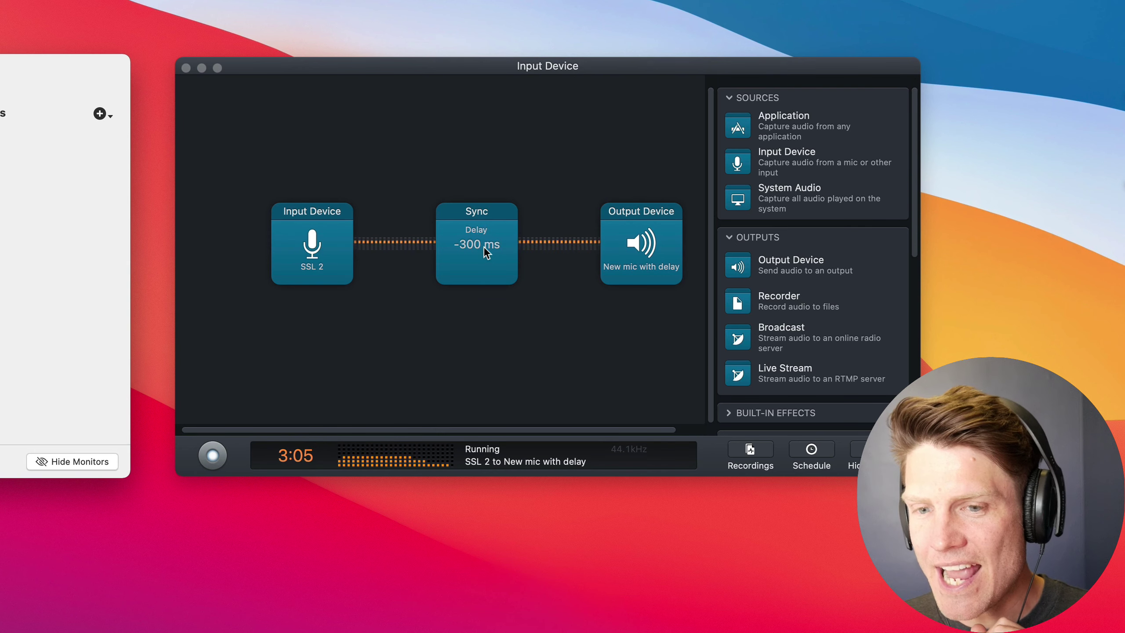
scroll(837, 338, "down", 10)
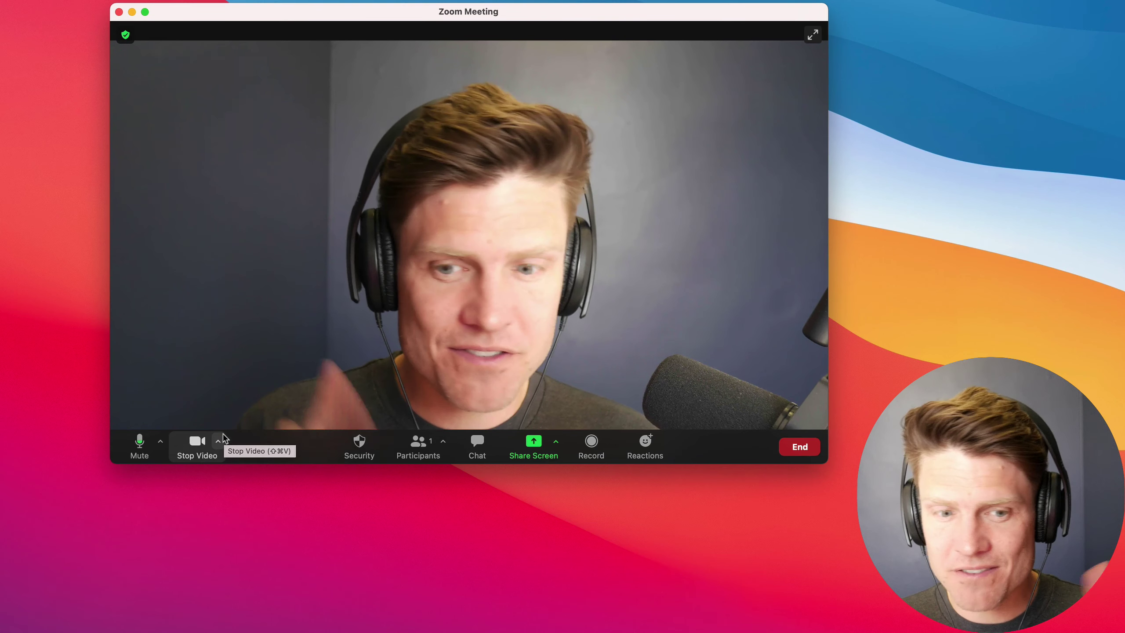
Check which camera and which microphone are selected in the Zoom meeting.
left_click(218, 442)
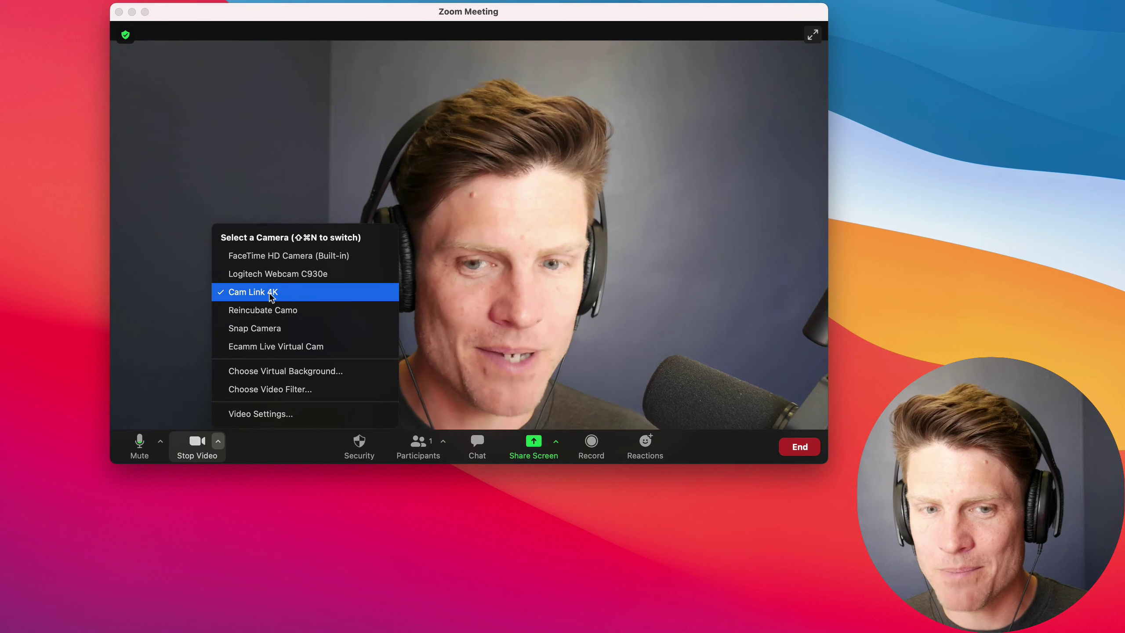
left_click(171, 427)
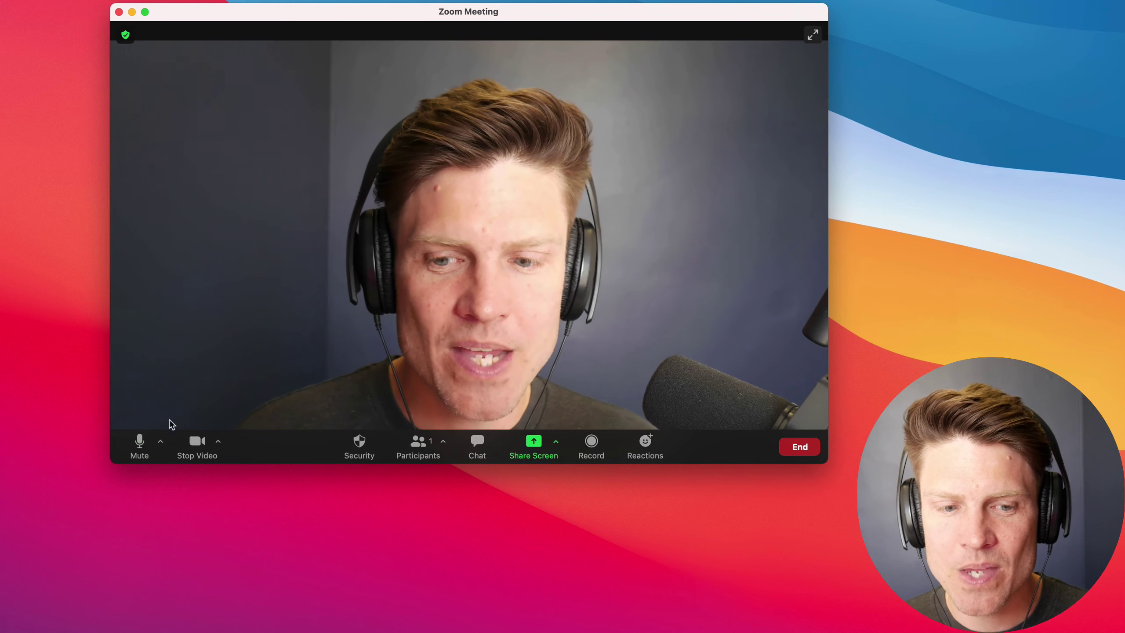
left_click(161, 441)
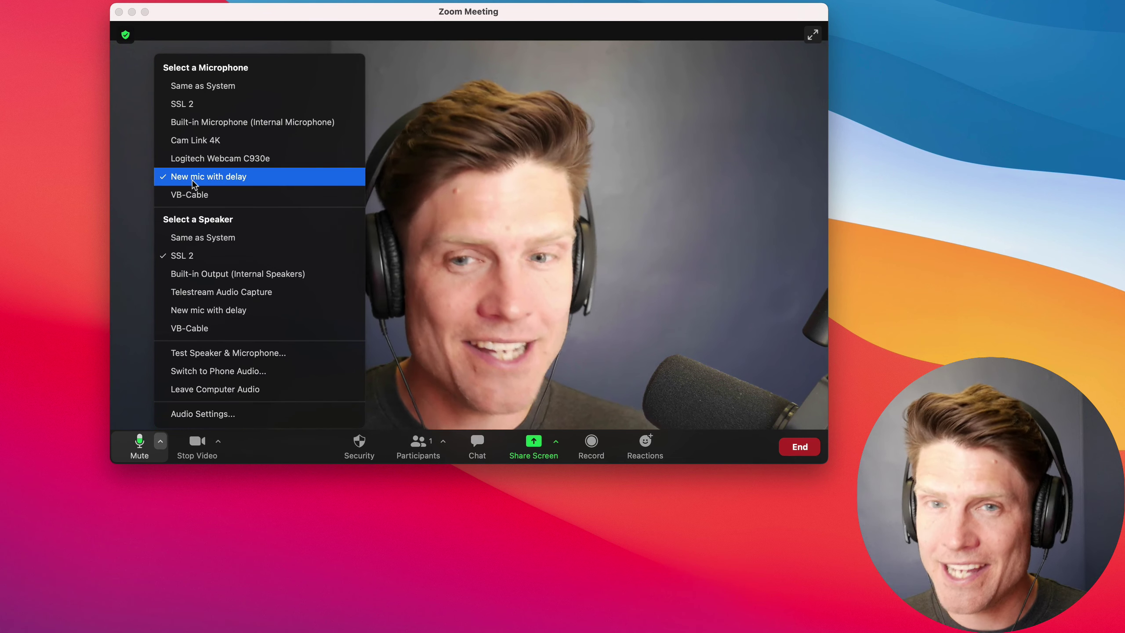
left_click(193, 429)
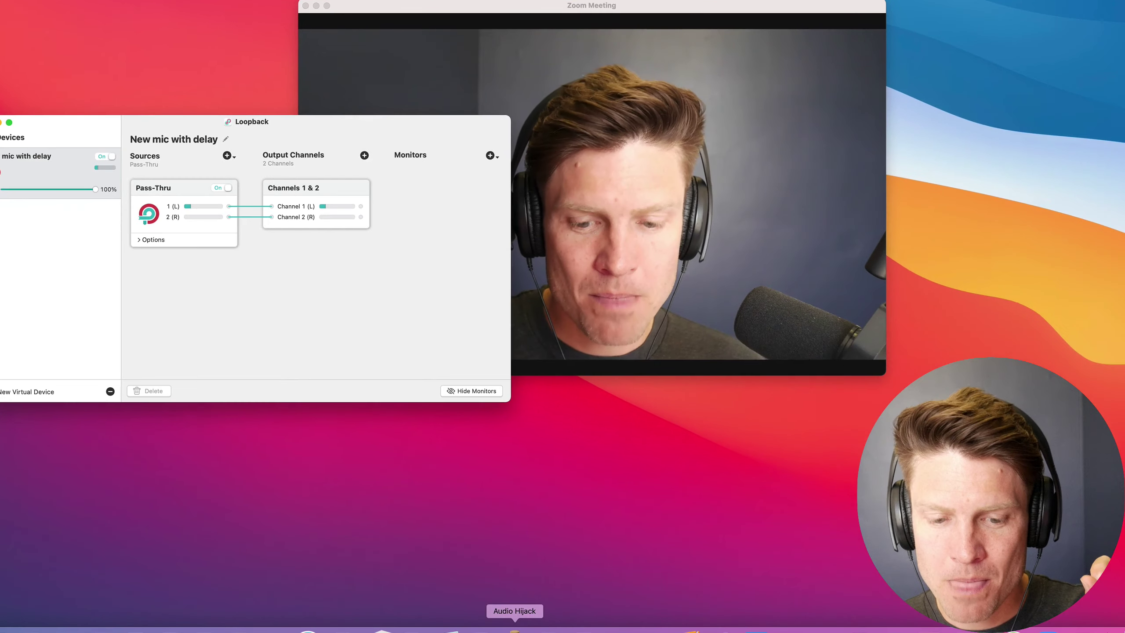
Bring up Audio Hijack, and create a new virtual device named Demo Mic in Loopback.
left_click(515, 629)
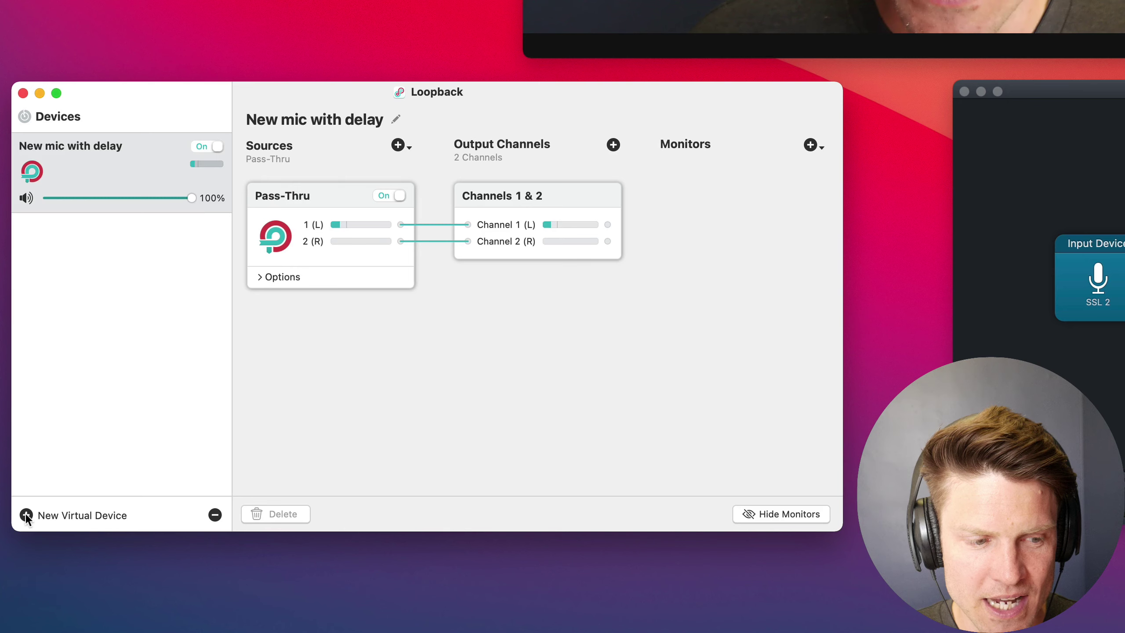
left_click(25, 515)
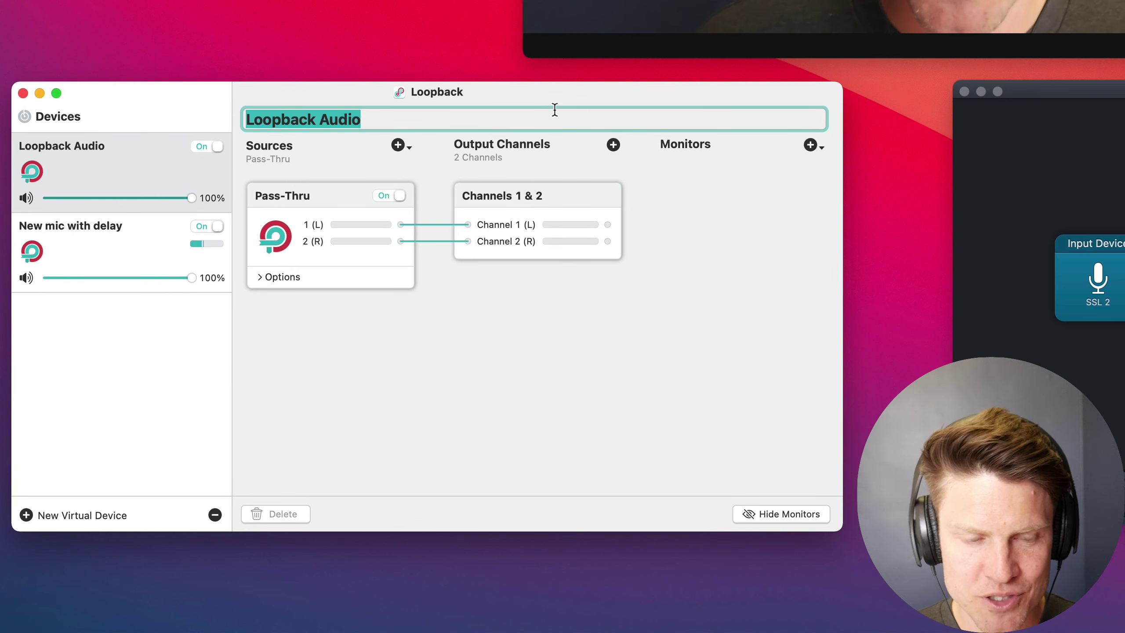
type("Demo Mic")
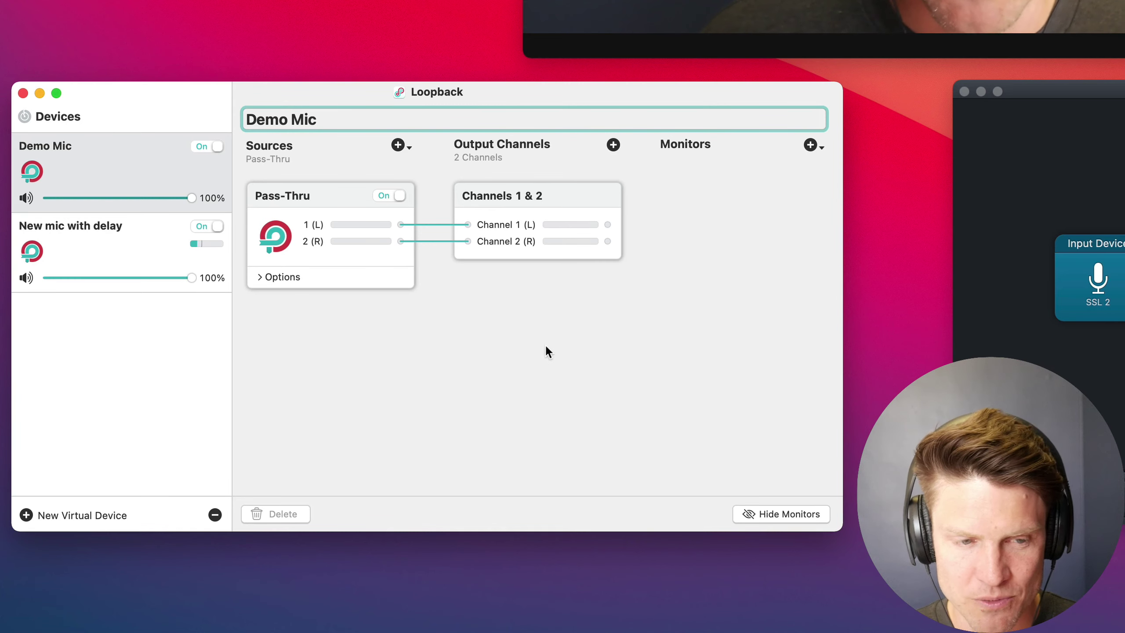
key("Return")
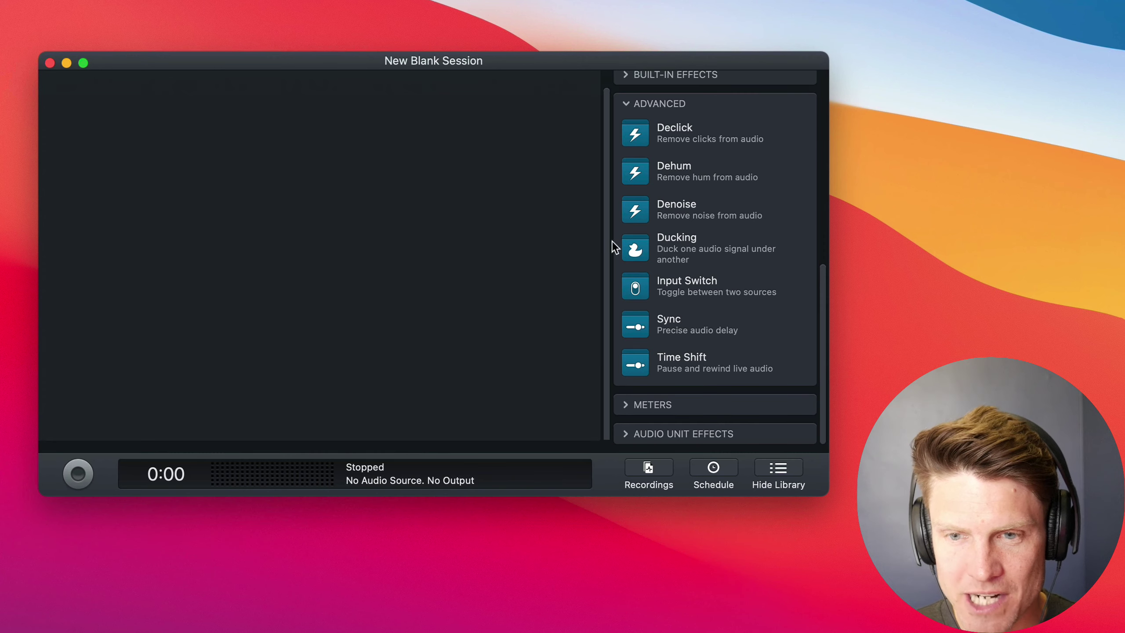
Add an SSL 2 Input Device block followed by a Sync block to the new blank Audio Hijack session.
scroll(665, 244, "up", 10)
left_click_drag(693, 161, 146, 287)
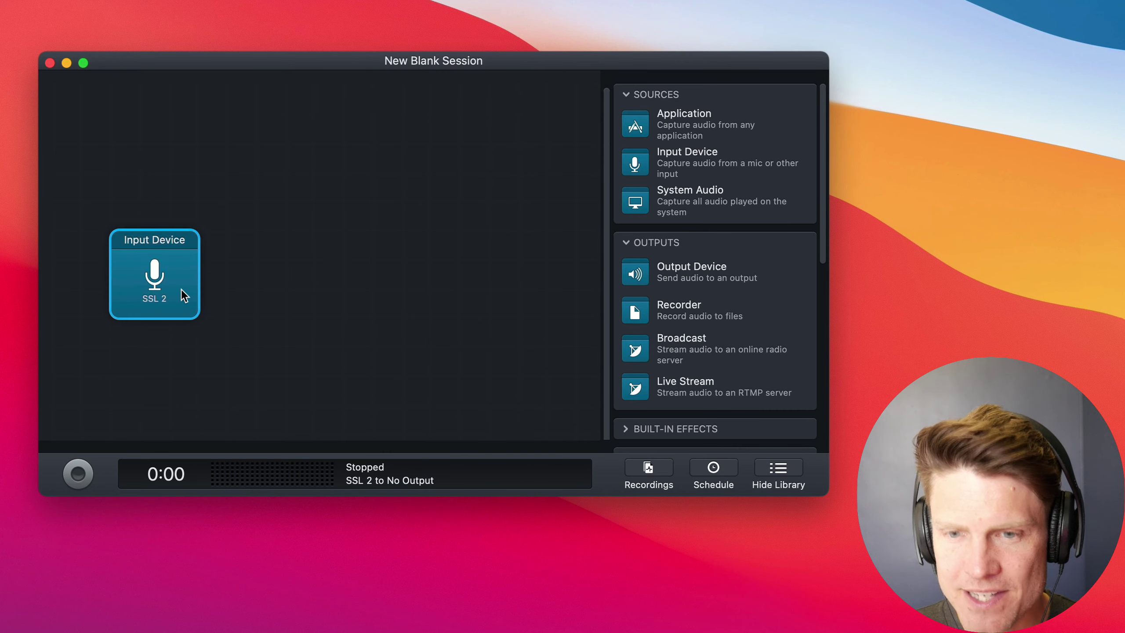
scroll(709, 323, "down", 10)
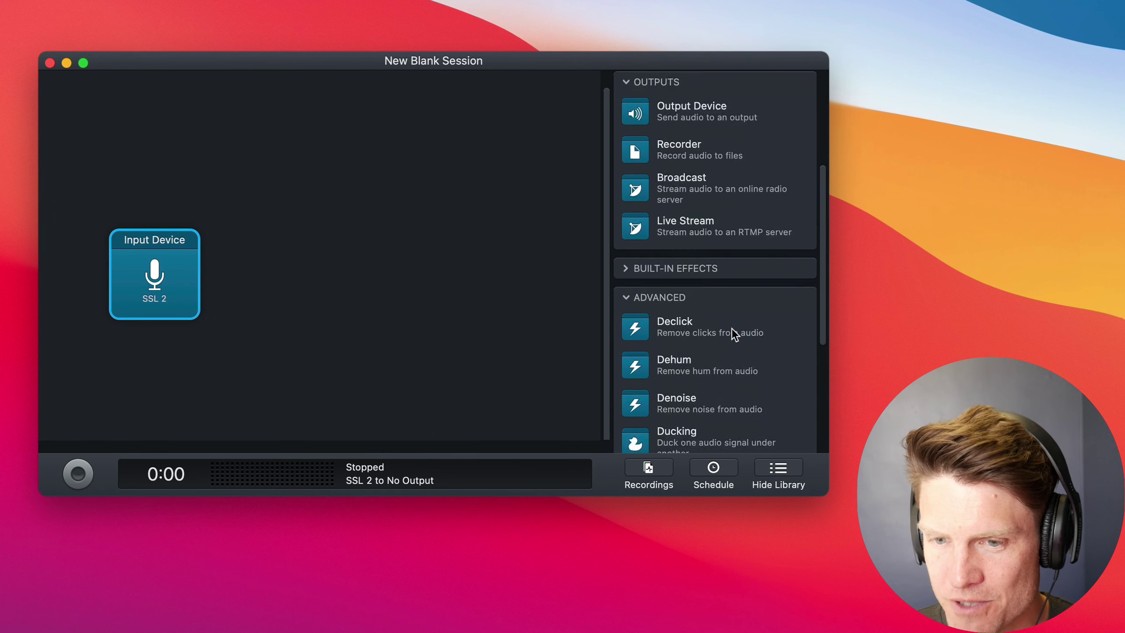
left_click_drag(708, 412, 330, 278)
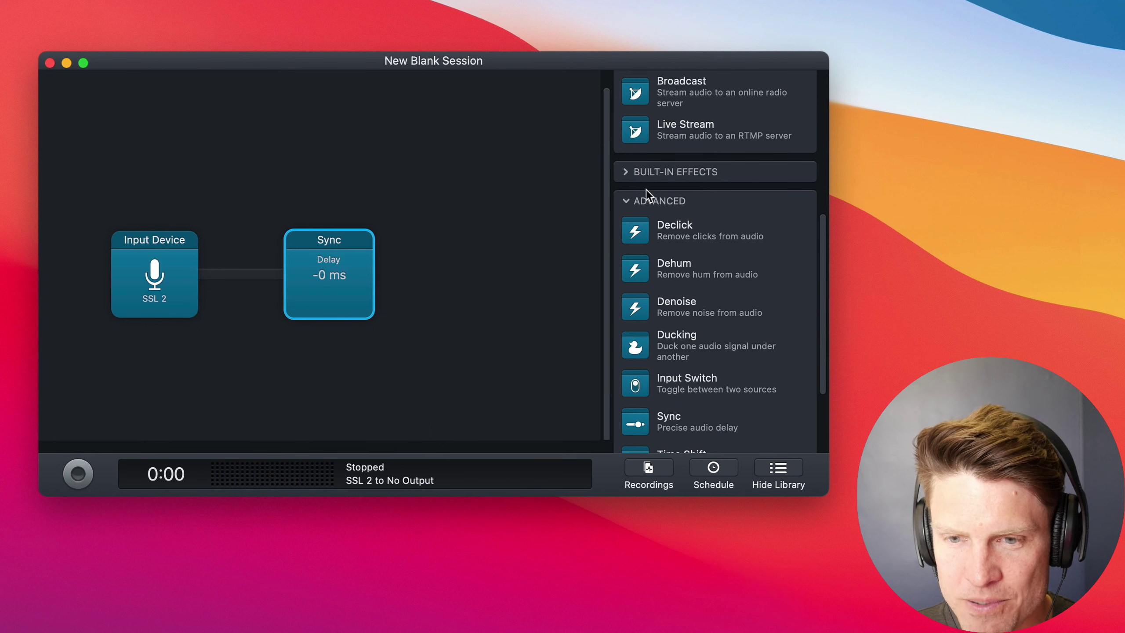
Set the Sync block's audio delay to 300 ms.
left_click(344, 286)
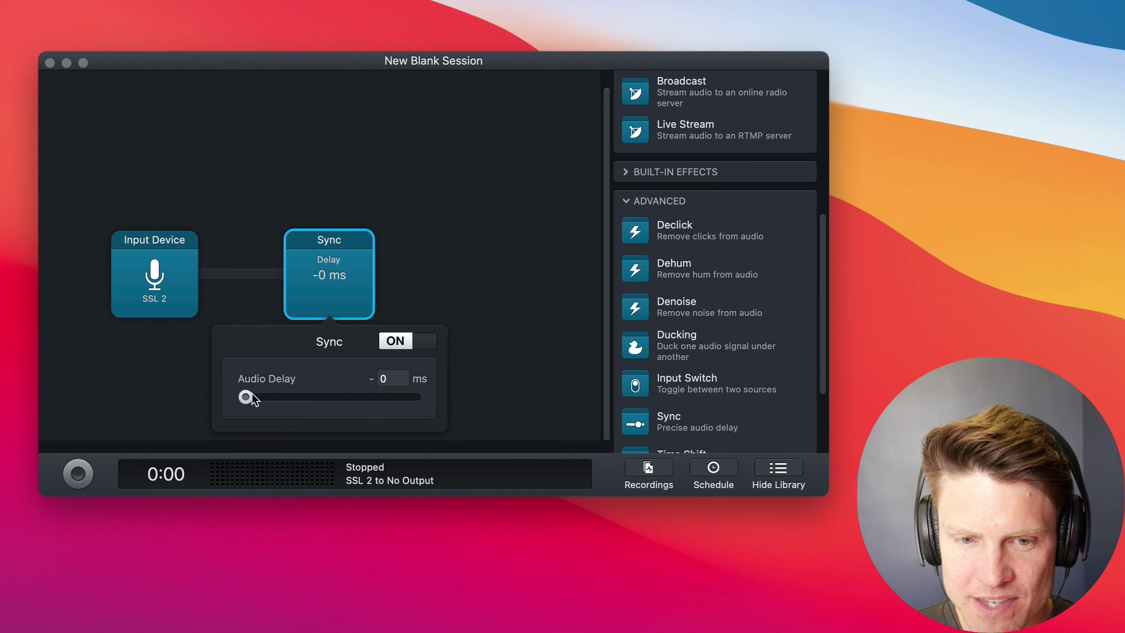
left_click_drag(247, 397, 303, 398)
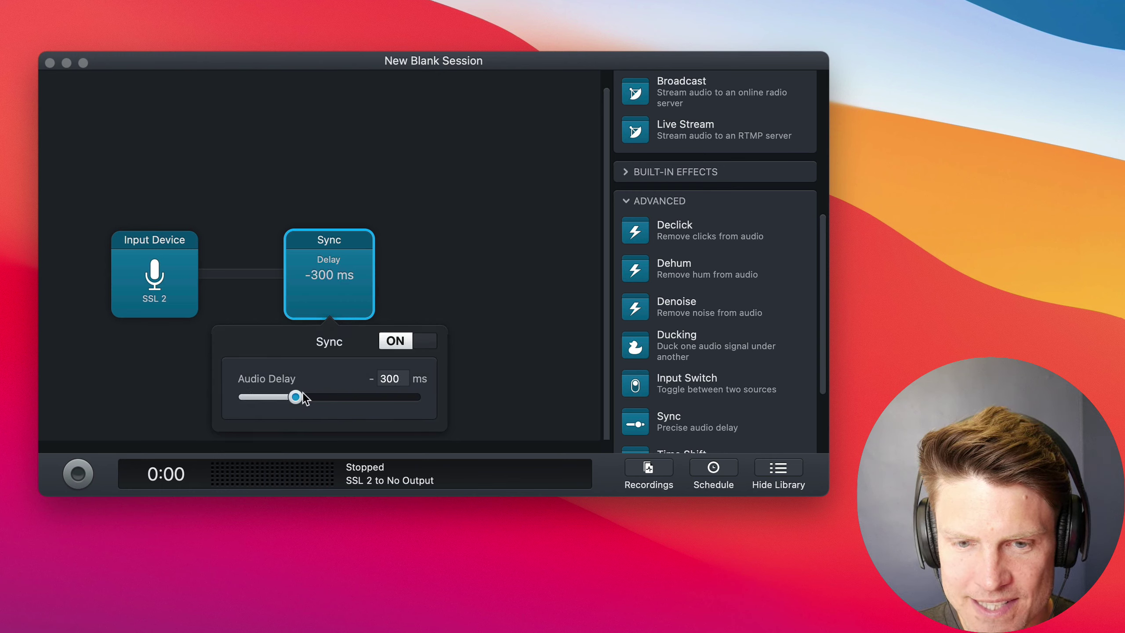
left_click(527, 215)
Add an Output Device block after the Sync block and set its audio device to Demo Mic.
scroll(761, 327, "down", 4)
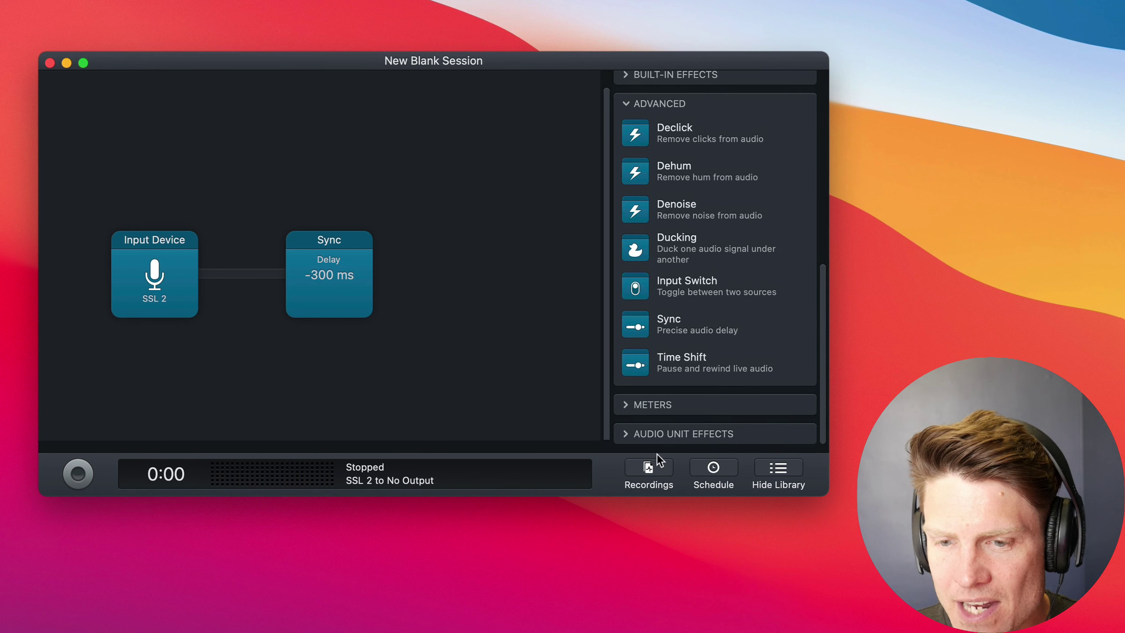
scroll(728, 294, "up", 8)
left_click_drag(709, 272, 505, 295)
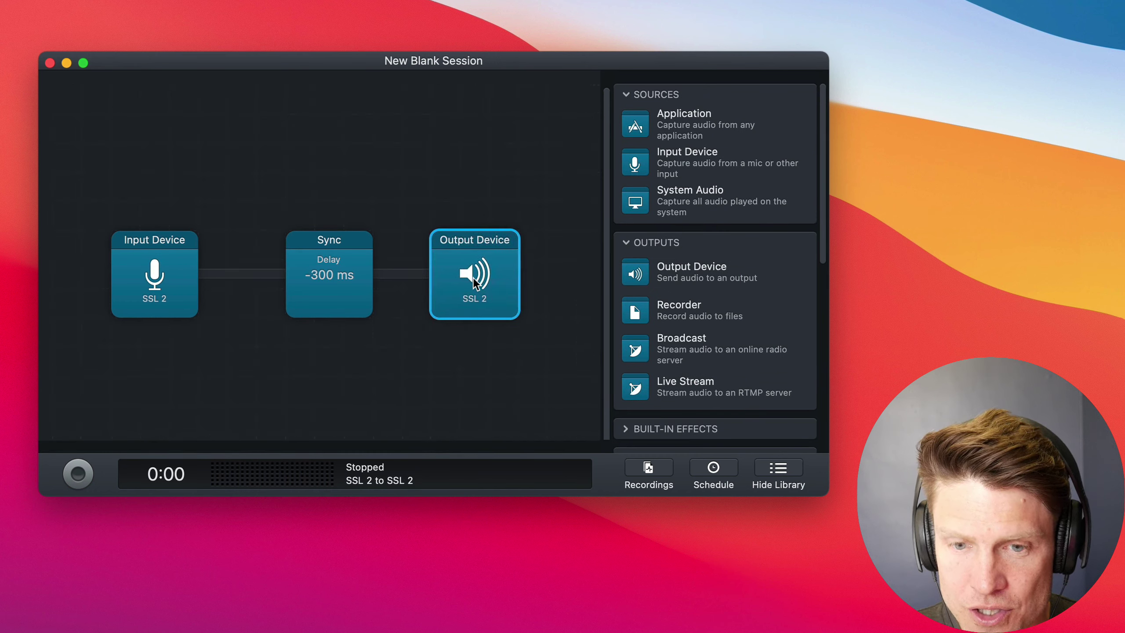
left_click(478, 283)
left_click(548, 392)
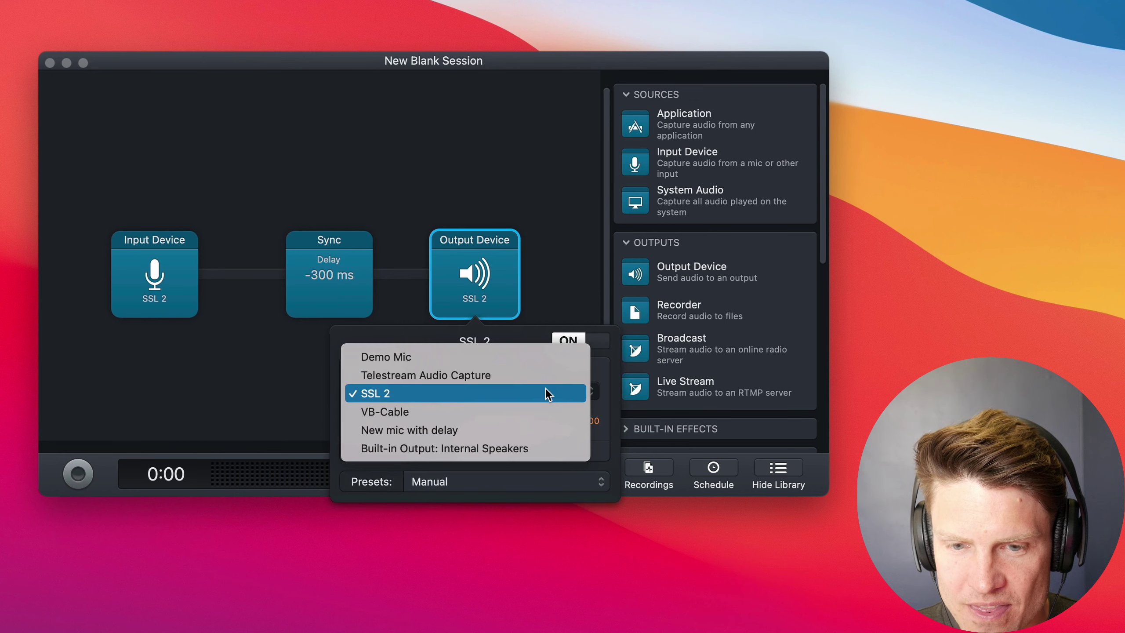
left_click(490, 359)
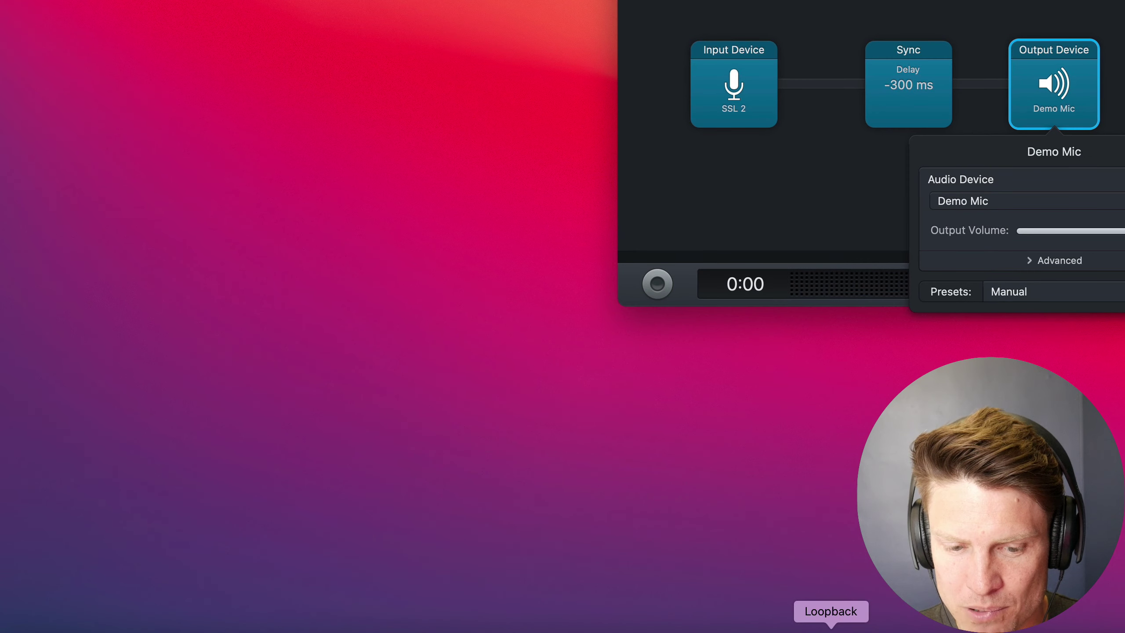
Bring up Loopback and the running Input Device session to review the New mic with delay routing.
left_click(831, 631)
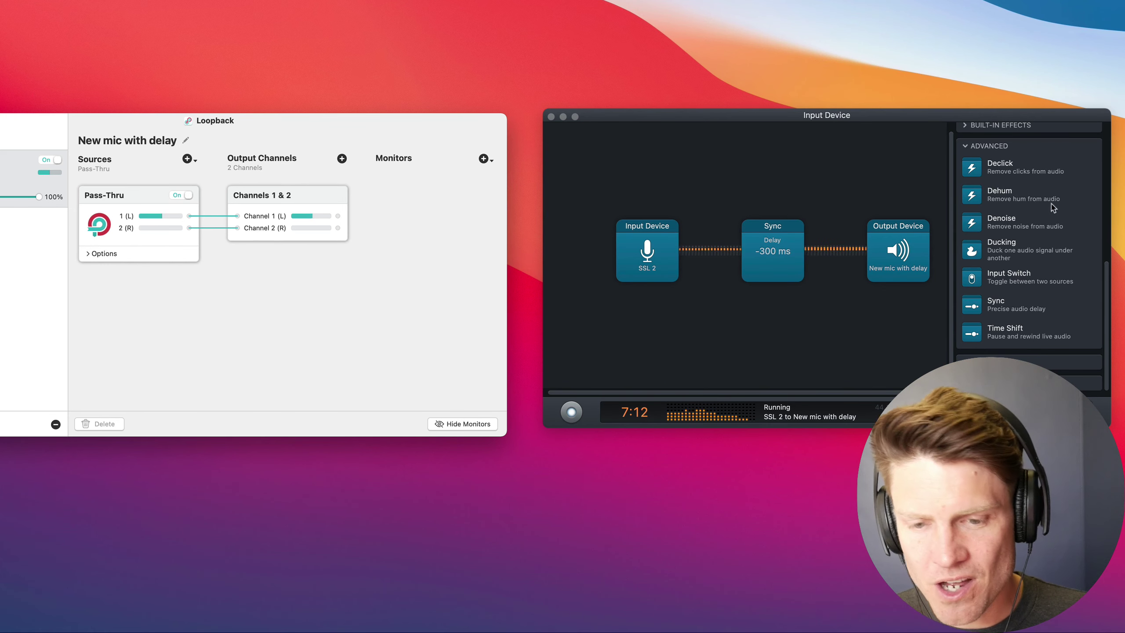
left_click(828, 124)
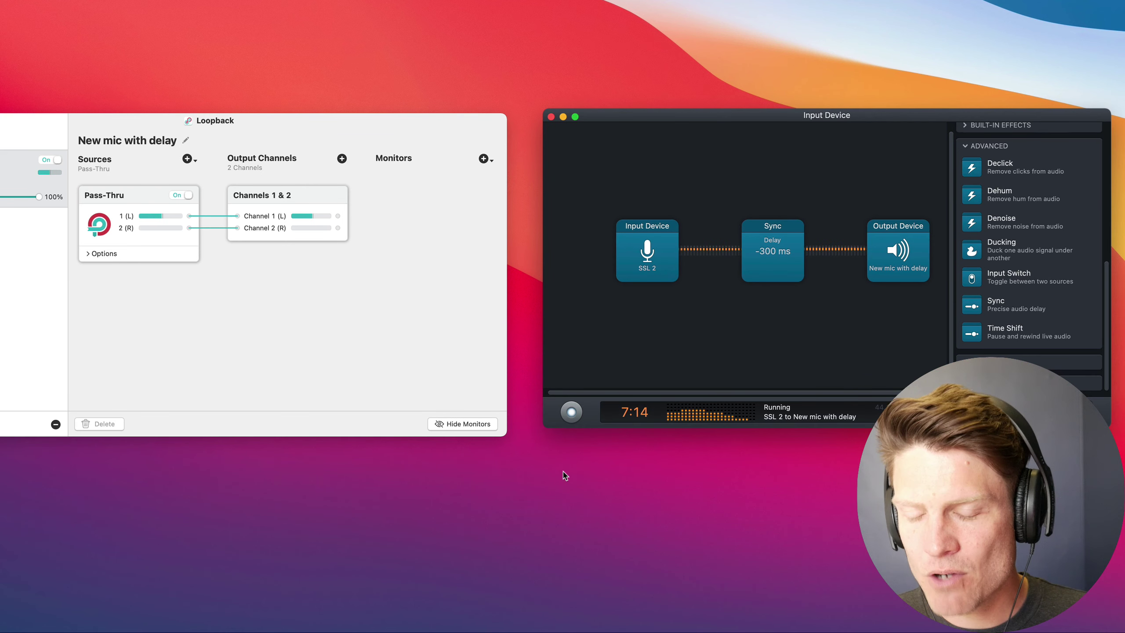